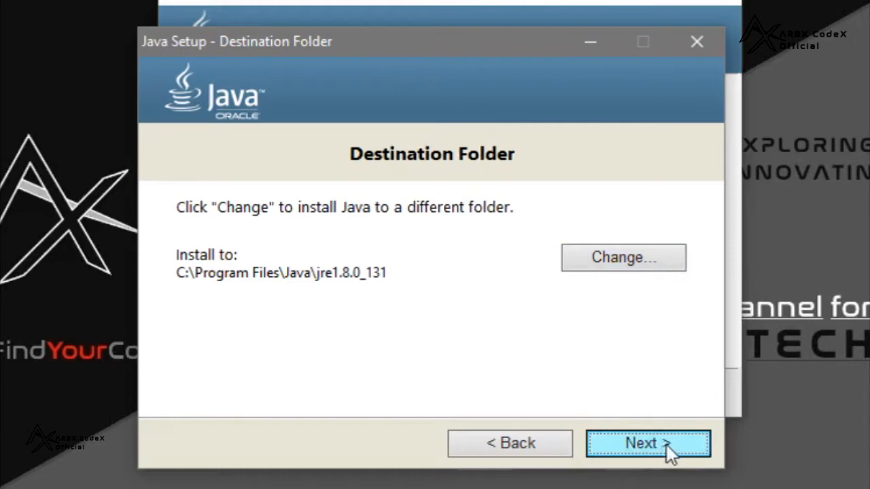
# Install Java to C:\Program Files\Java\jre1.8.0_131 and close the completed JDK 8 Update 131 setup
pyautogui.click(616, 441)
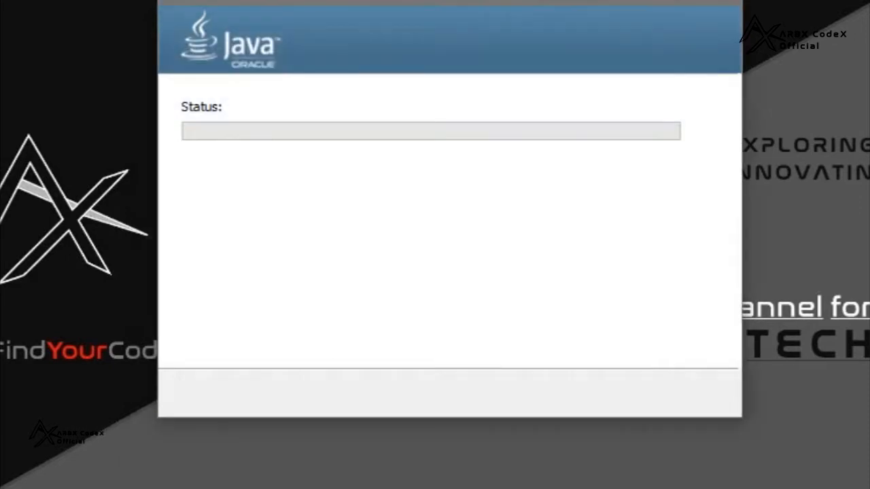
pyautogui.moveTo(452, 2); pyautogui.dragTo(454, 17)
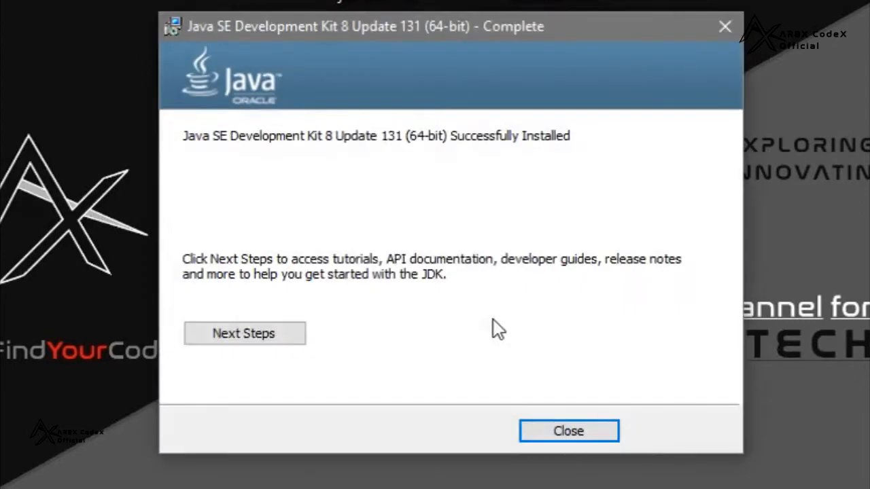
pyautogui.click(579, 432)
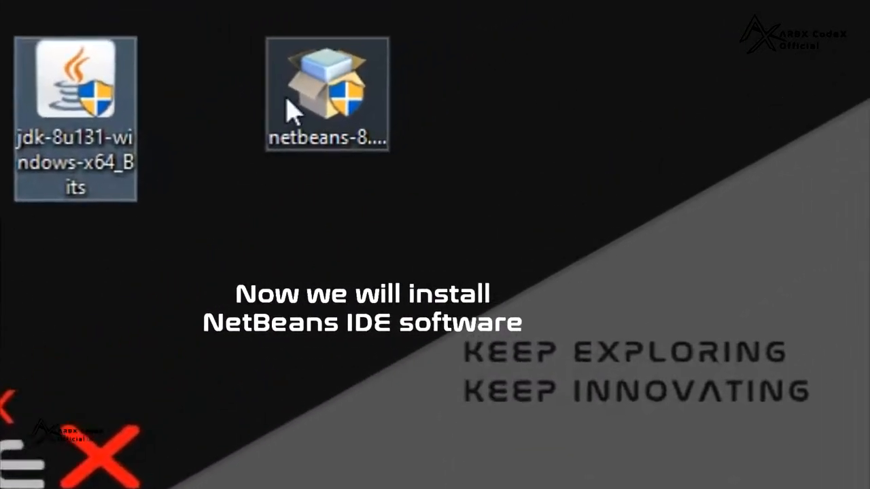
# Launch the netbeans-8.0.2-windows installer from the desktop
pyautogui.click(335, 102)
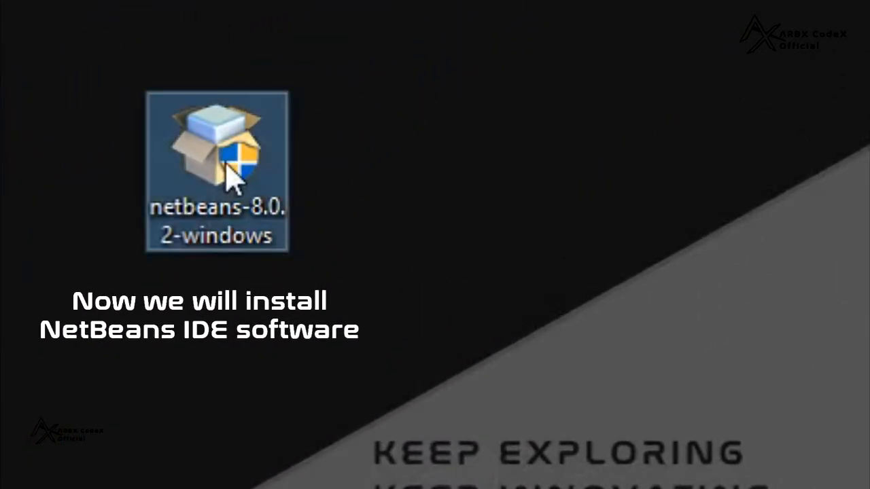
pyautogui.rightClick(226, 167)
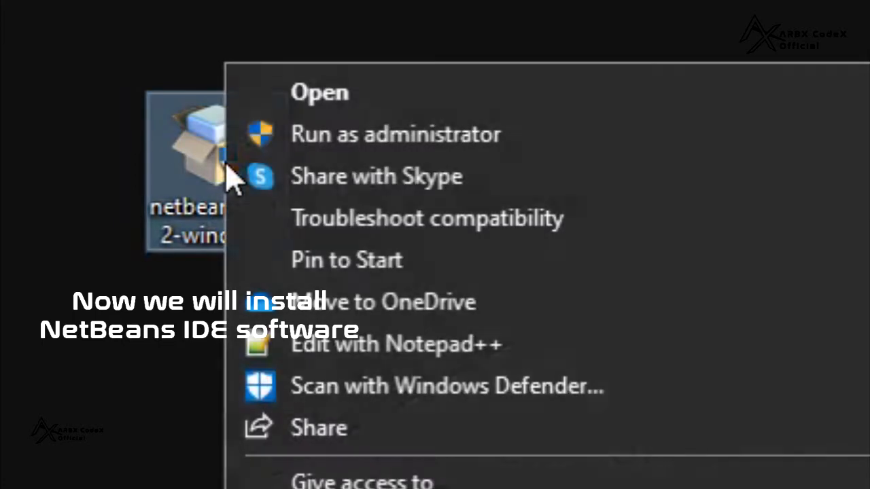
pyautogui.click(314, 107)
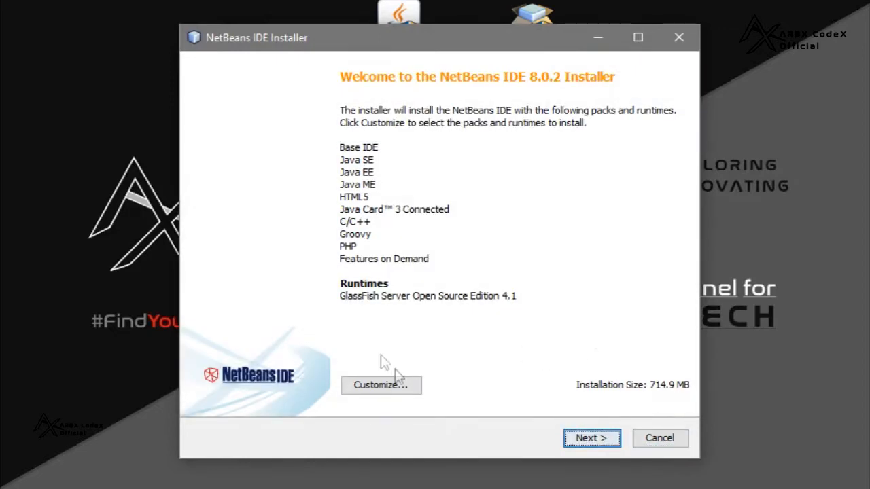
# Proceed past the installer's welcome page and accept both the NetBeans IDE and JUnit license agreements, choosing to install JUnit
pyautogui.click(589, 439)
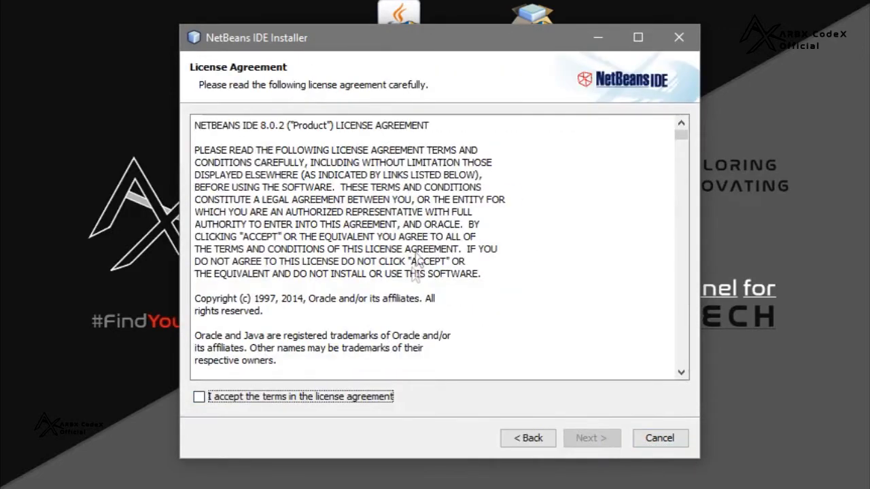
pyautogui.moveTo(680, 135); pyautogui.dragTo(656, 95)
pyautogui.click(199, 398)
pyautogui.click(582, 437)
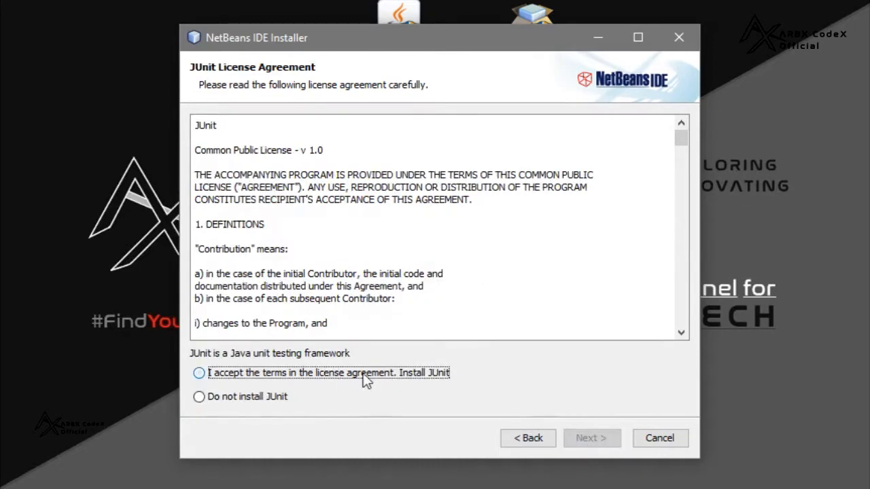
pyautogui.click(365, 378)
pyautogui.click(577, 441)
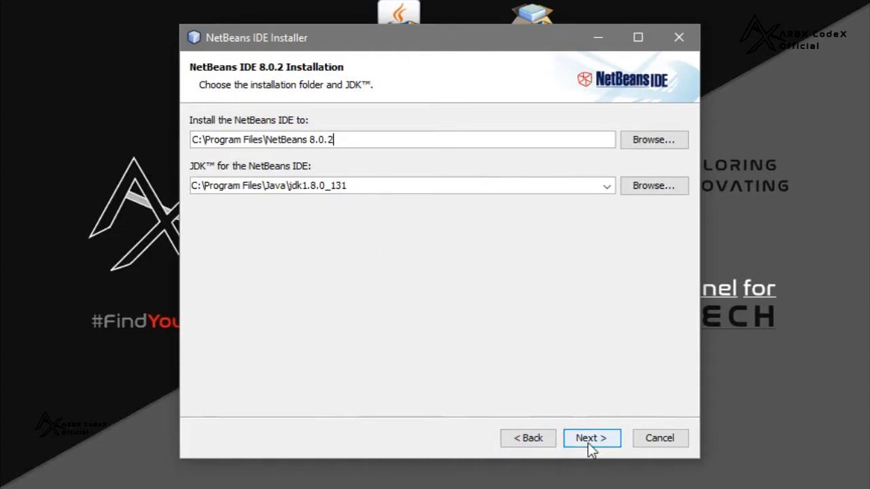
# Install NetBeans IDE 8.0.2 and GlassFish 4.1 with the default folders and JDK, and finish the setup
pyautogui.click(589, 441)
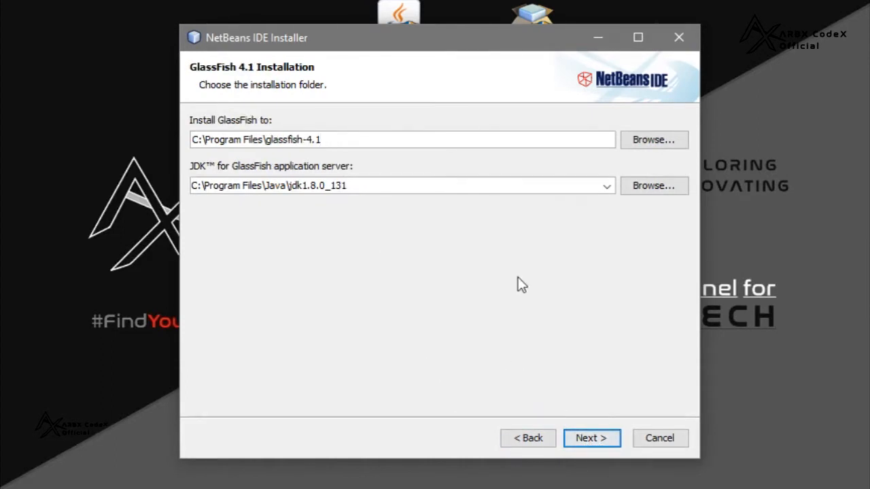
pyautogui.click(596, 438)
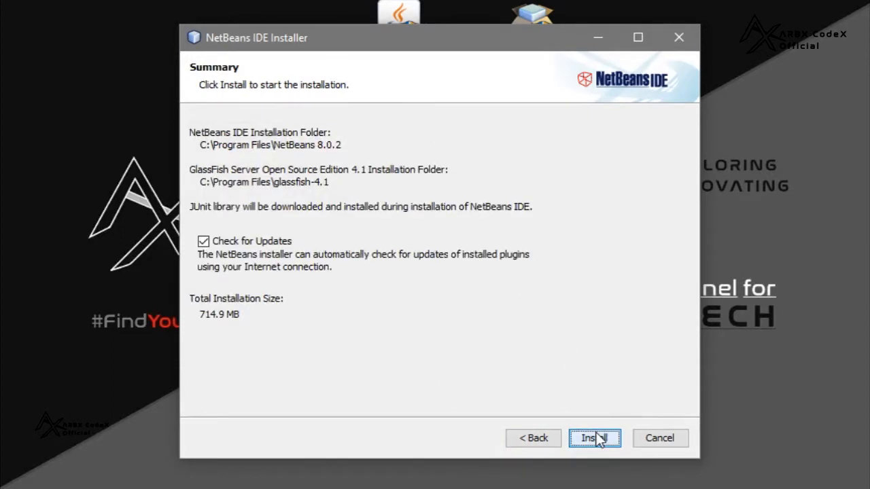
pyautogui.click(599, 439)
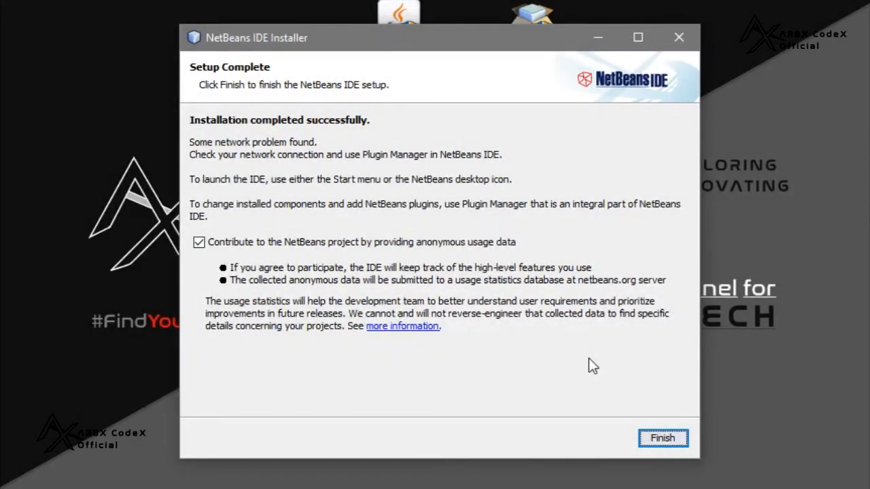
pyautogui.click(667, 441)
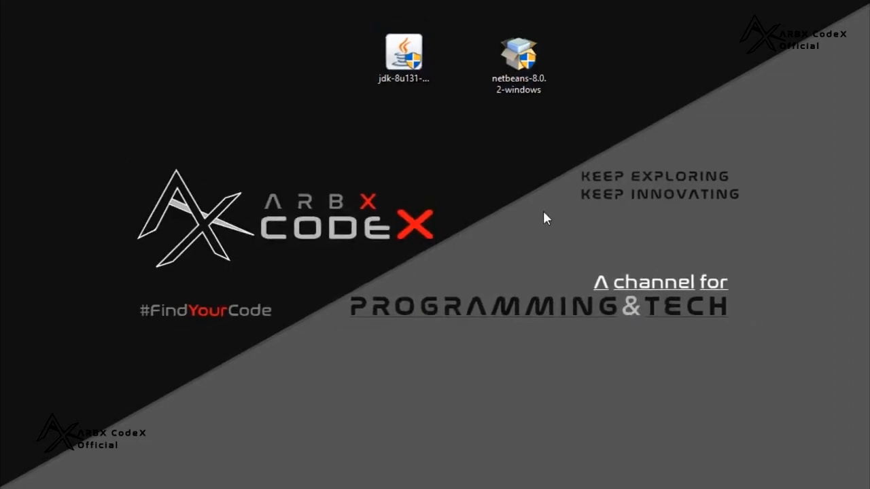
pyautogui.rightClick(552, 216)
pyautogui.click(565, 253)
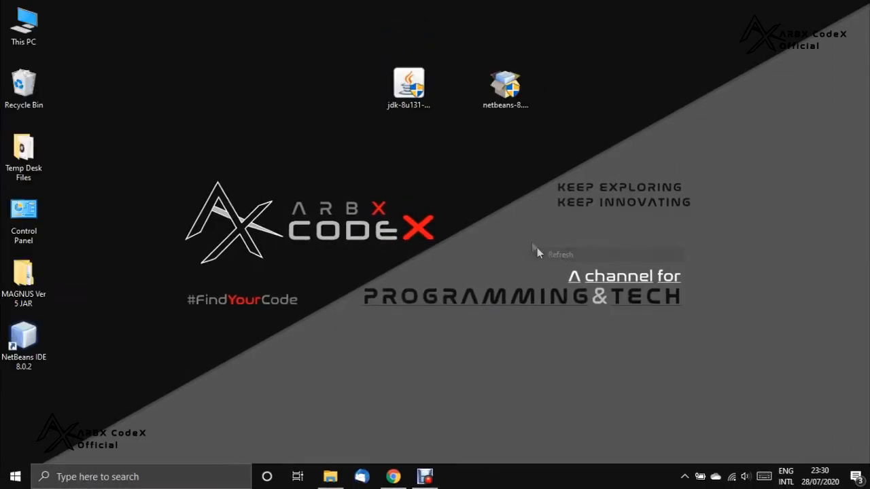
pyautogui.rightClick(536, 247)
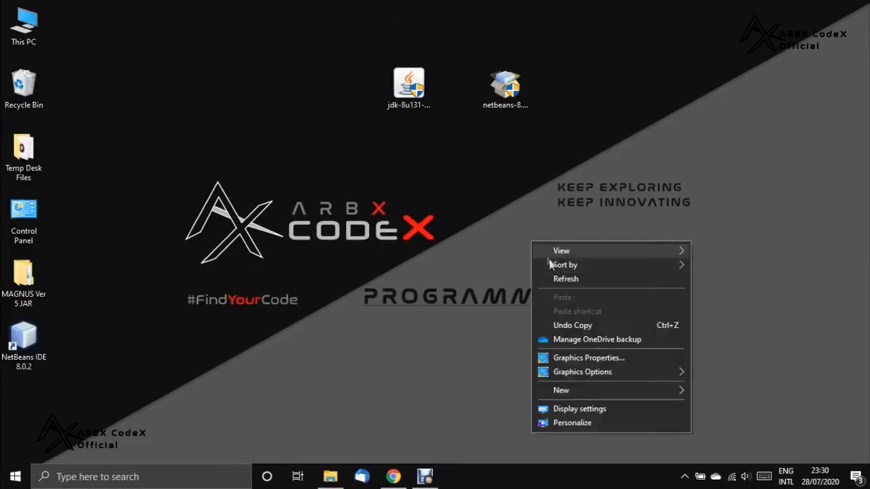
pyautogui.click(549, 280)
# Launch NetBeans IDE 8.0.2, also searching Windows for "netbeans" to open it
pyautogui.press('super')
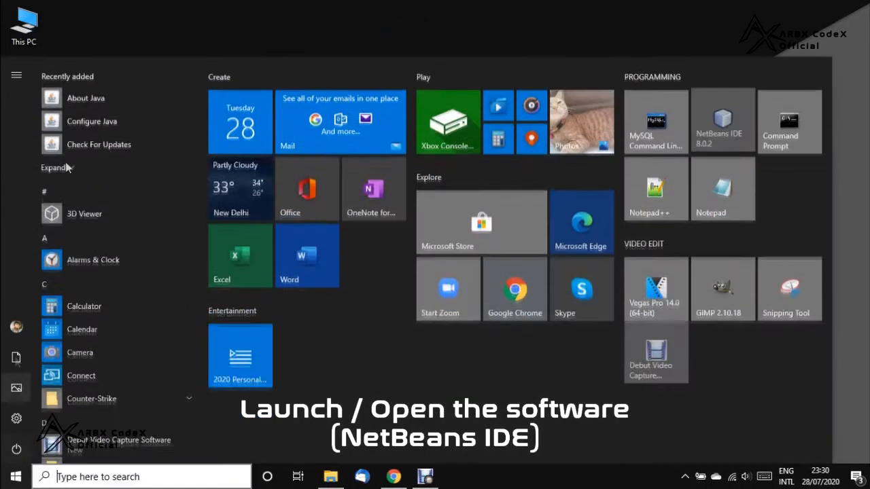
pyautogui.click(717, 133)
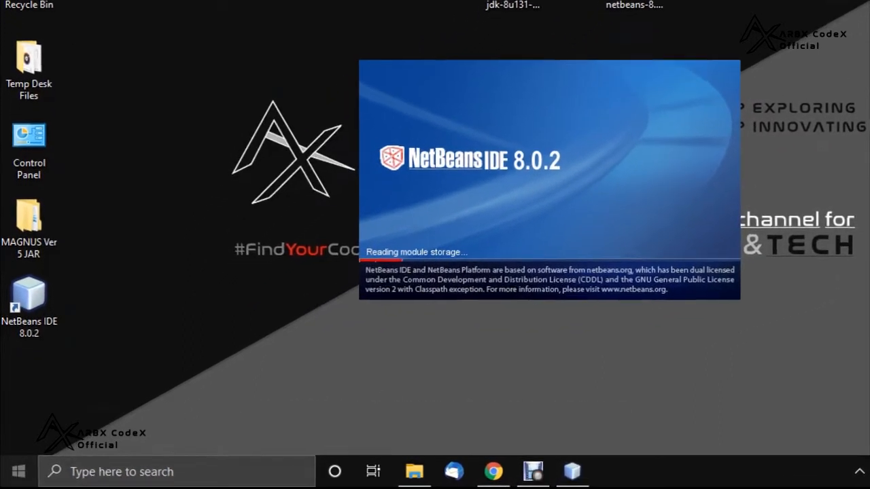
pyautogui.click(18, 473)
pyautogui.click(123, 470)
pyautogui.write('netbeans')
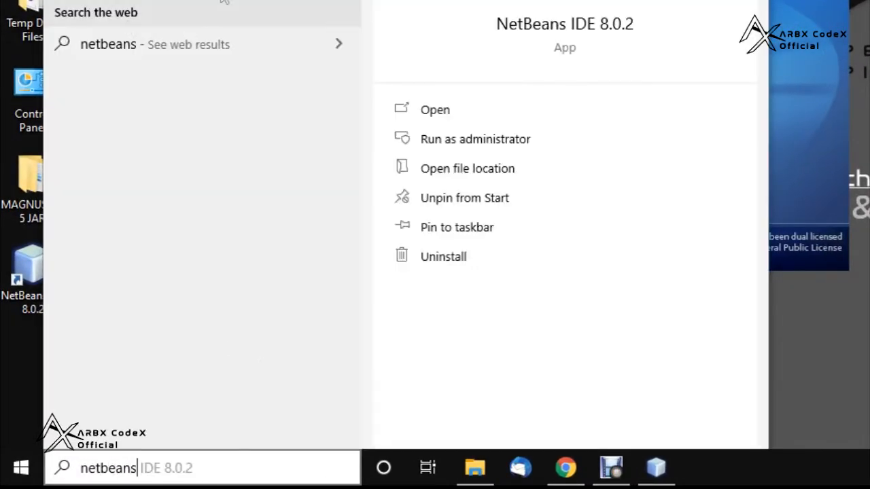
pyautogui.press('Return')
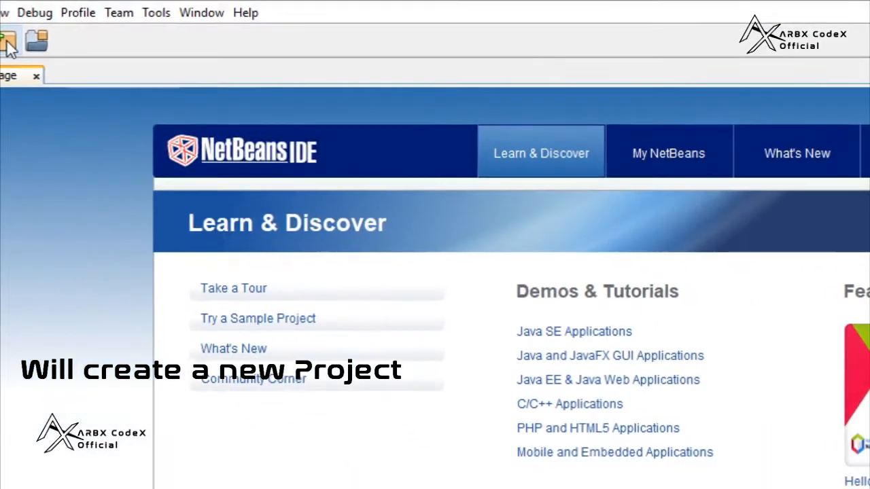
# Start a new project of type Java Application from the Java category and continue to its name and location settings
pyautogui.click(6, 40)
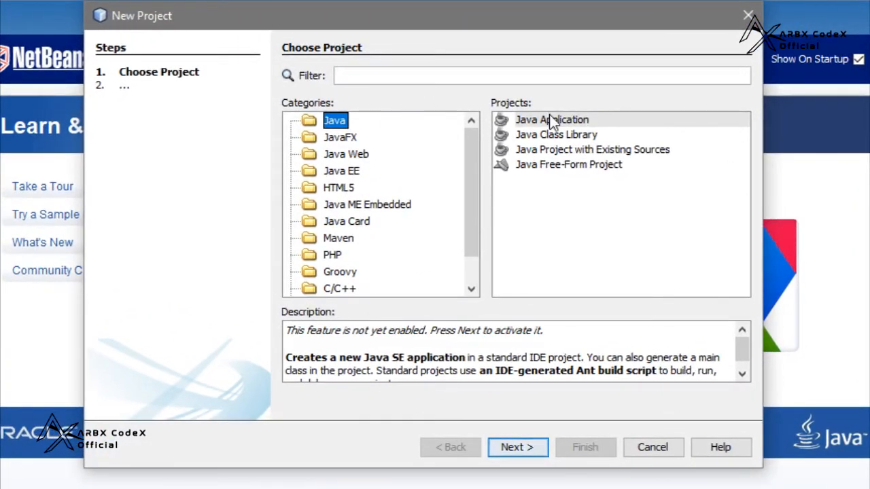
pyautogui.click(551, 120)
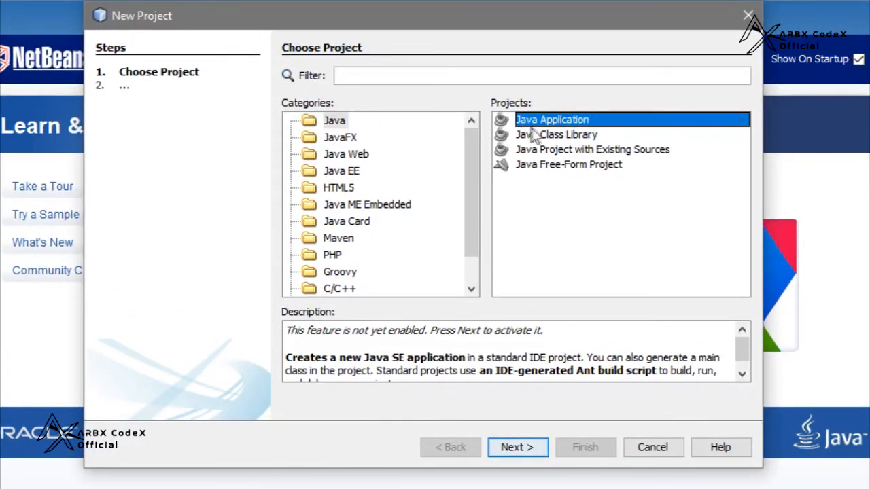
pyautogui.click(513, 447)
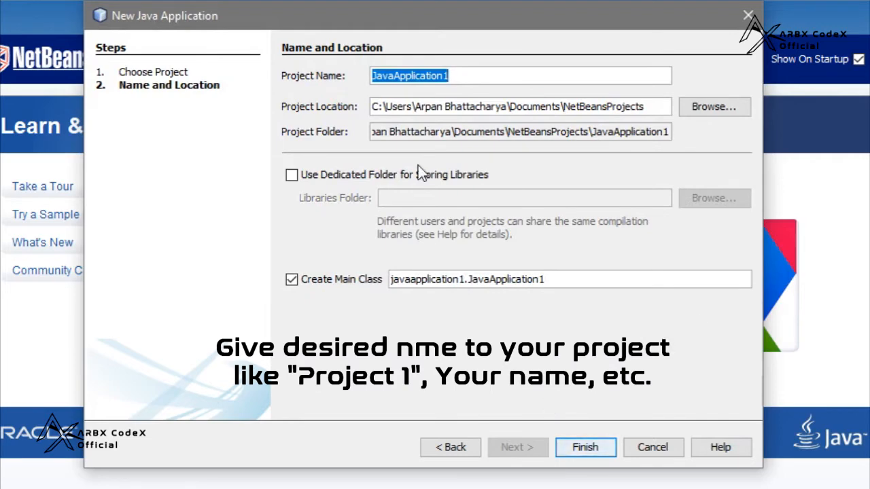
pyautogui.click(466, 76)
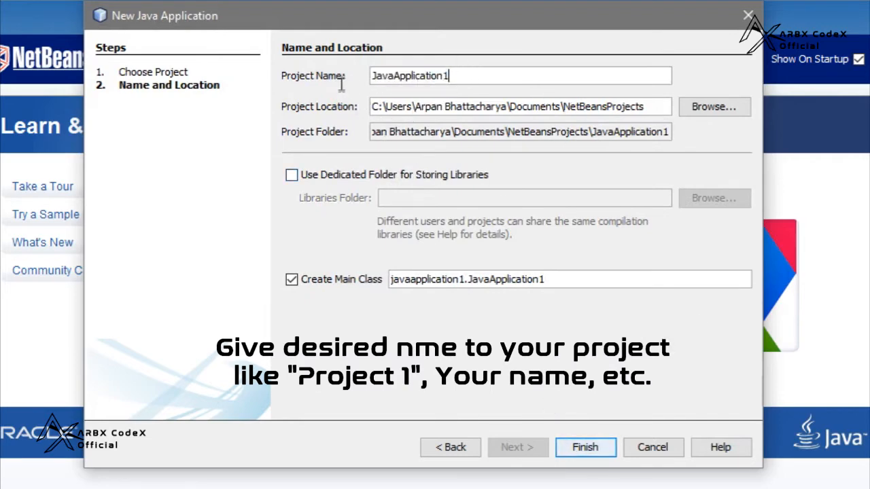
pyautogui.moveTo(342, 85); pyautogui.dragTo(361, 70)
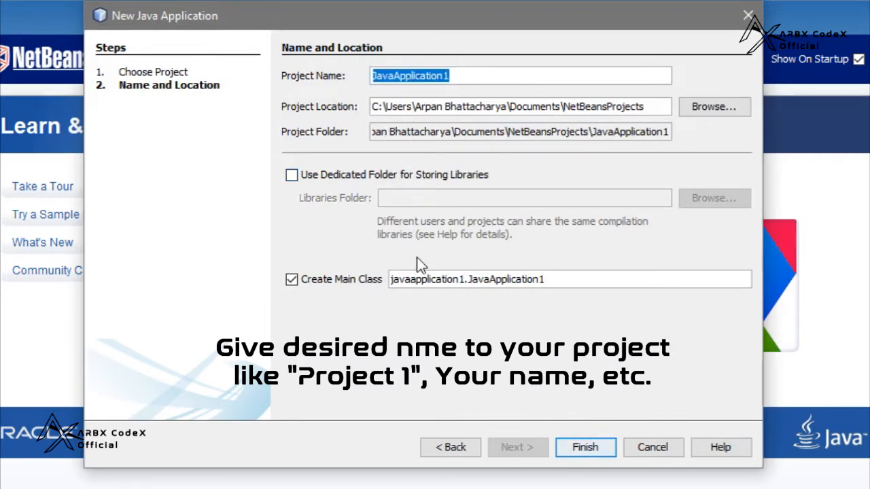
pyautogui.write('Pra')
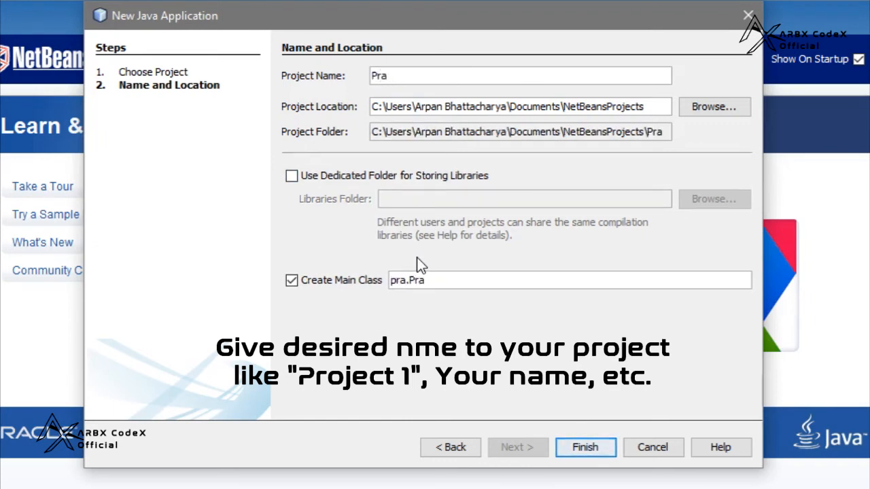
pyautogui.press('BackSpace')
pyautogui.write('Practice')
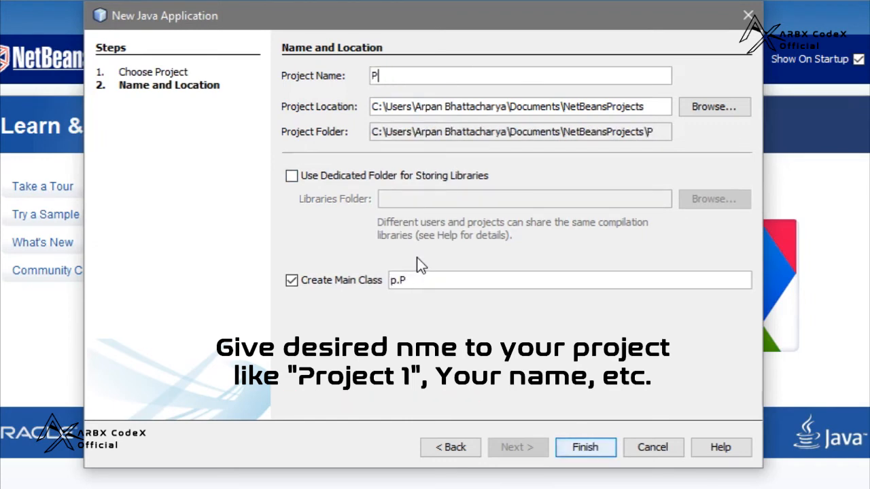
pyautogui.press('BackSpace')
pyautogui.press('BackSpace')
pyautogui.press('BackSpace')
pyautogui.press('BackSpace')
pyautogui.press('BackSpace')
pyautogui.press('BackSpace')
pyautogui.press('BackSpace')
pyautogui.press('BackSpace')
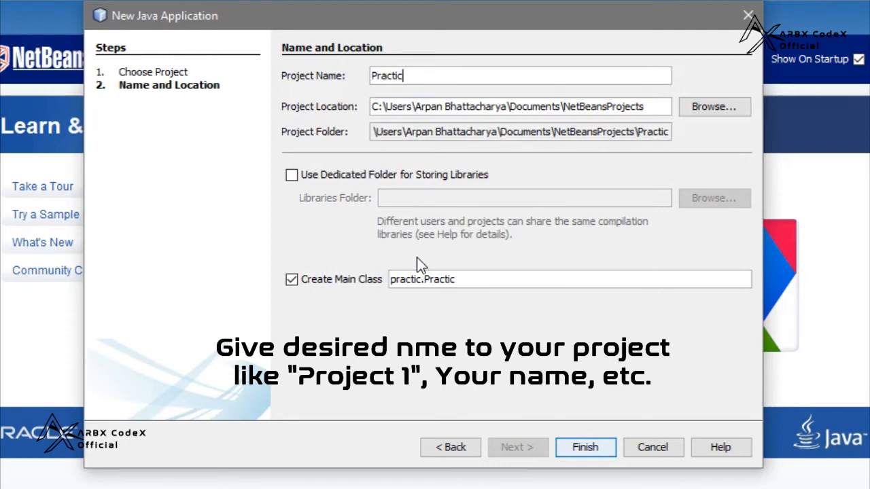
pyautogui.write('JavaApp')
pyautogui.press('BackSpace')
pyautogui.press('BackSpace')
pyautogui.press('BackSpace')
pyautogui.press('BackSpace')
pyautogui.press('BackSpace')
pyautogui.press('BackSpace')
pyautogui.press('BackSpace')
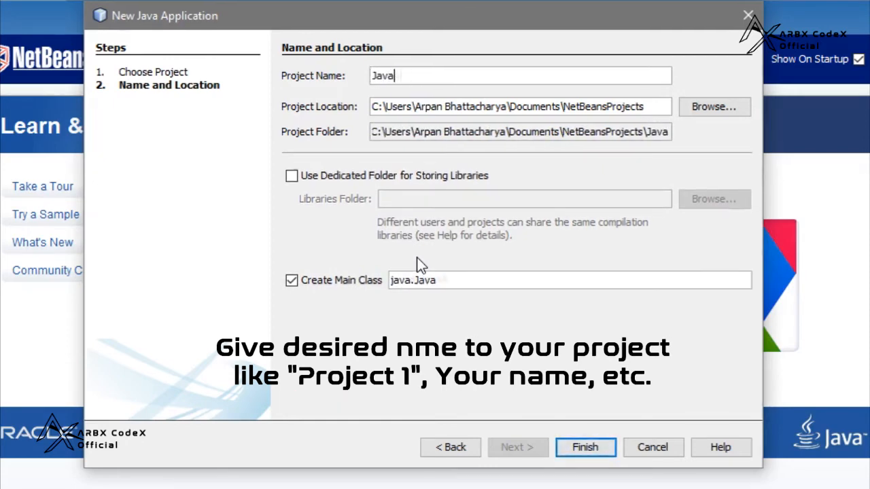
# Name the project "Project", keep creation of the main class project.Project enabled, and create the project
pyautogui.write('Project')
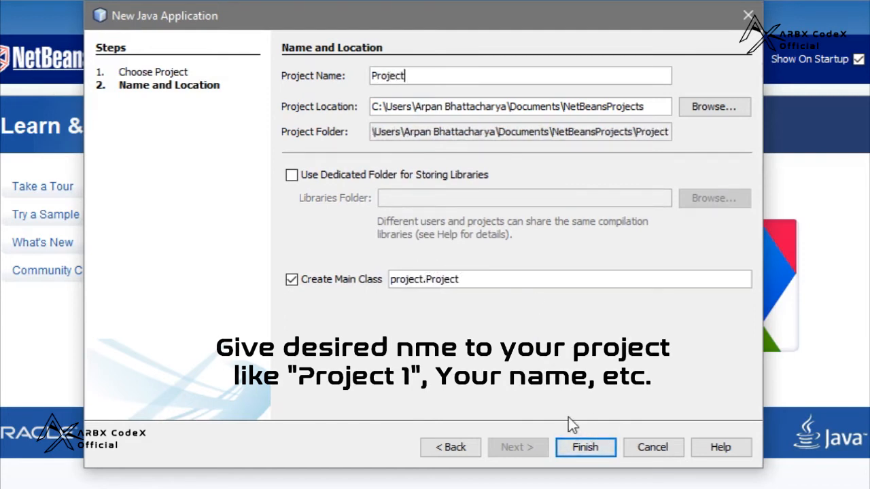
pyautogui.click(292, 281)
pyautogui.click(291, 282)
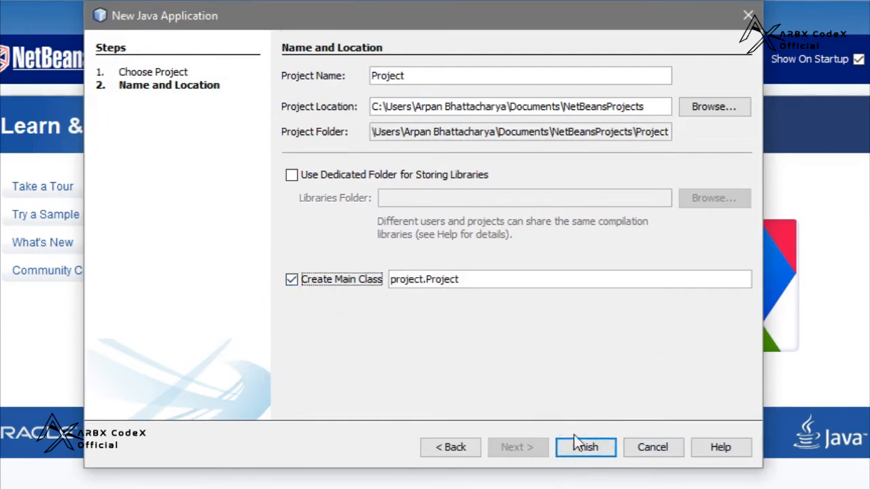
pyautogui.click(584, 448)
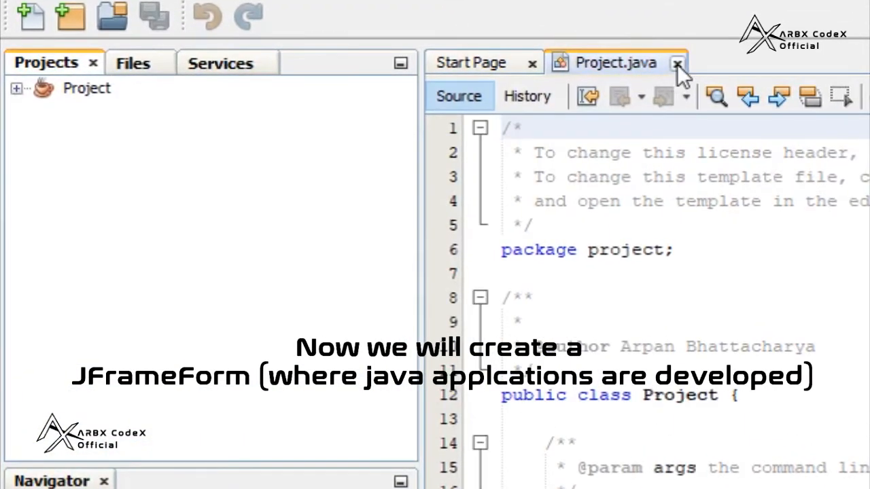
# Close the Project.java editor and expand the project tree down to the contents of the project package
pyautogui.click(677, 64)
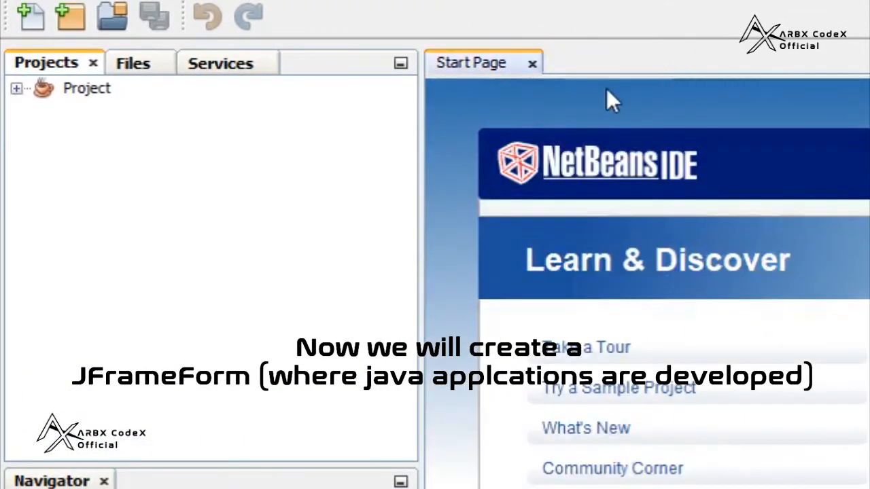
pyautogui.click(16, 89)
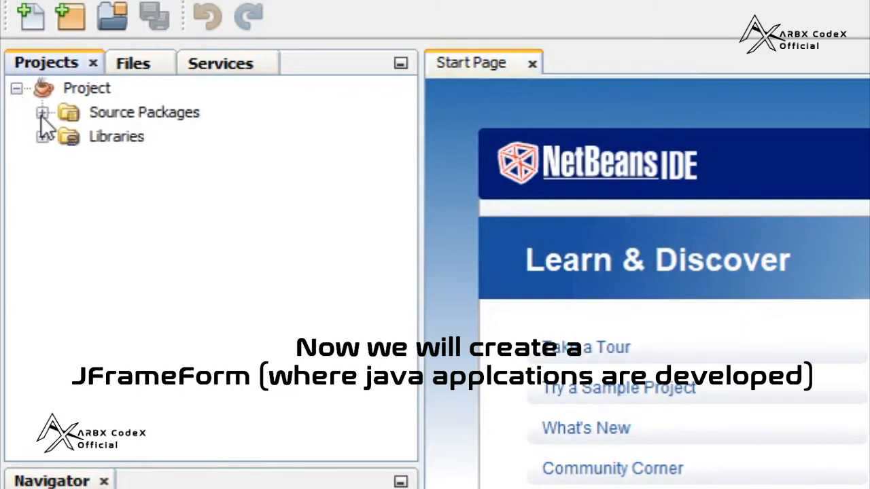
pyautogui.click(42, 113)
pyautogui.click(65, 137)
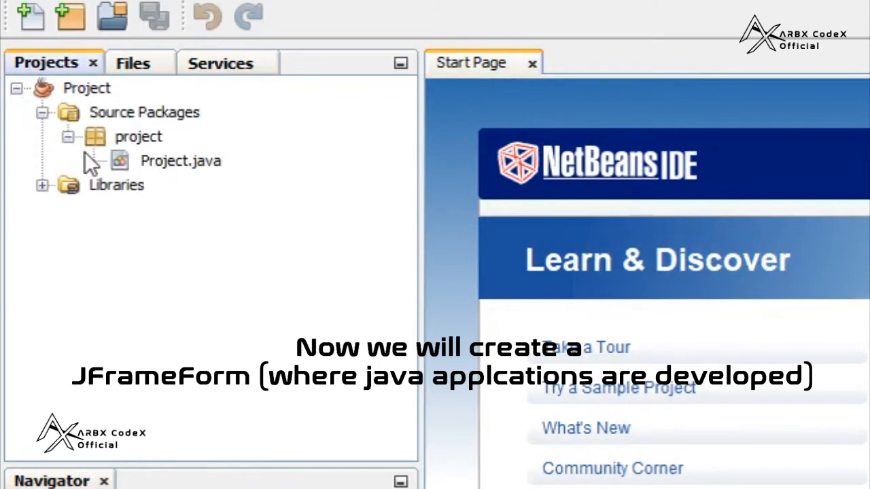
pyautogui.click(76, 118)
pyautogui.rightClick(77, 114)
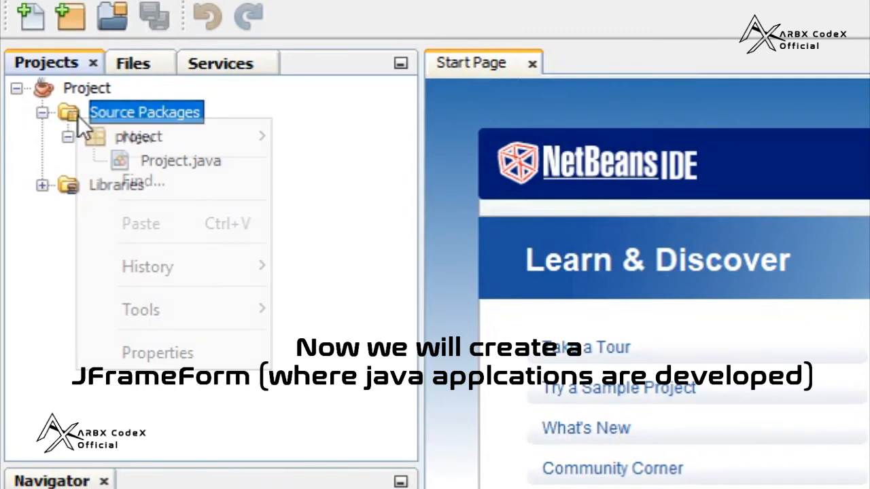
pyautogui.click(305, 101)
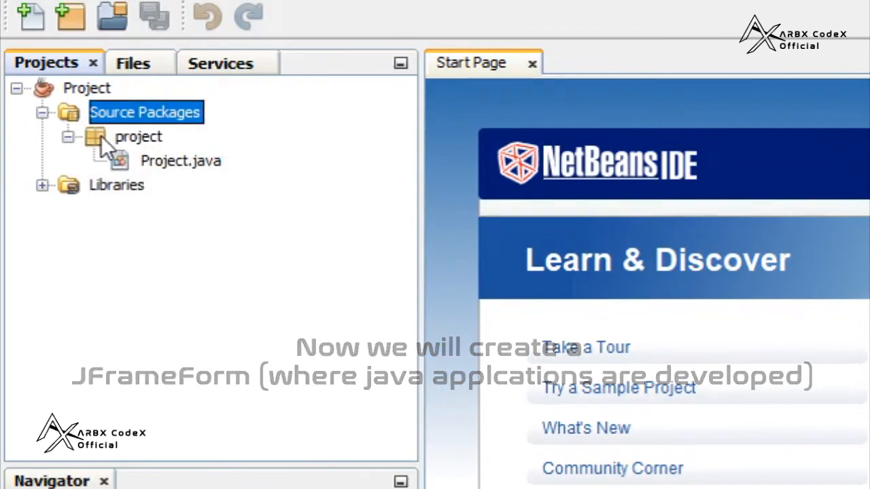
# Start a new JFrame Form in the project package
pyautogui.rightClick(101, 135)
pyautogui.rightClick(95, 135)
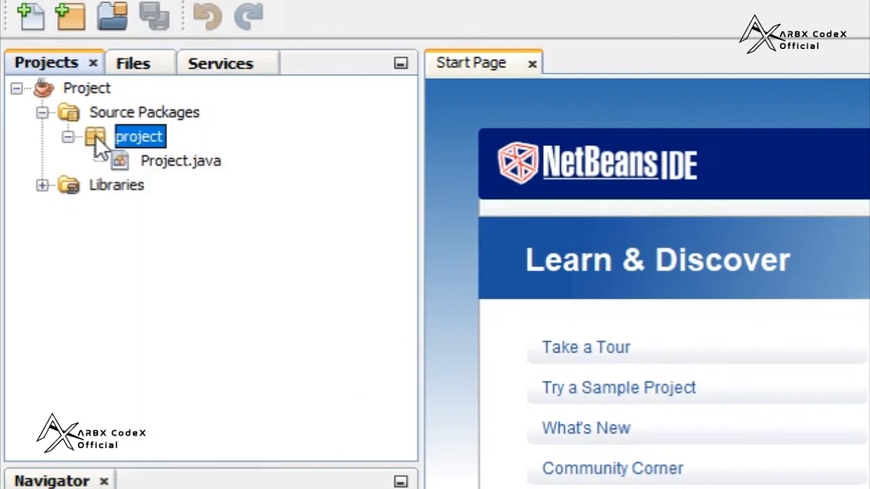
pyautogui.rightClick(95, 135)
pyautogui.moveTo(319, 153)
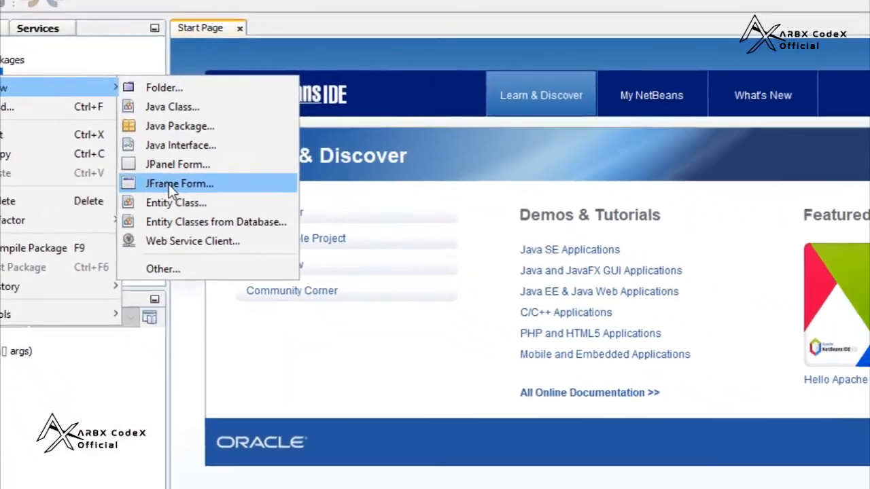
pyautogui.click(326, 262)
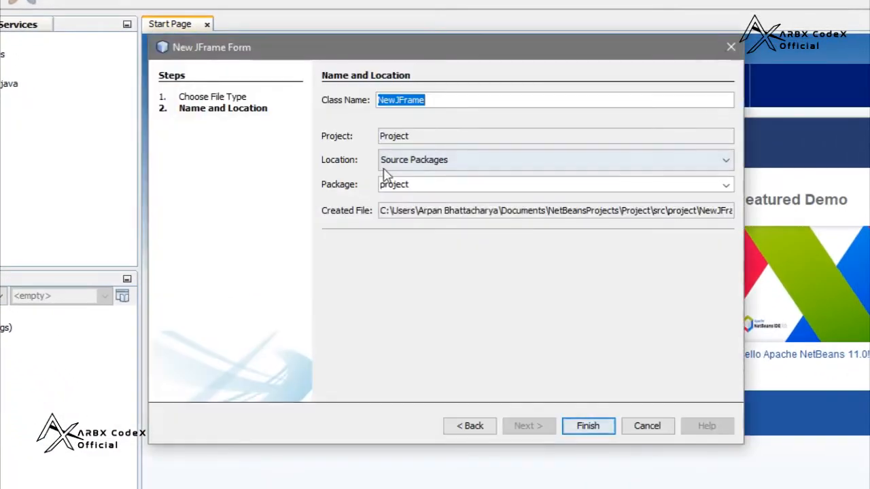
pyautogui.write('Fr')
pyautogui.press('BackSpace')
pyautogui.press('BackSpace')
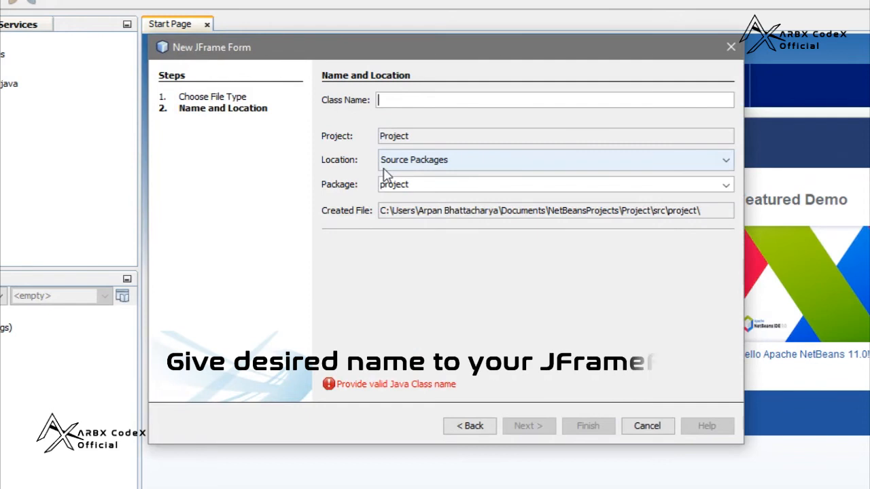
pyautogui.write('Q')
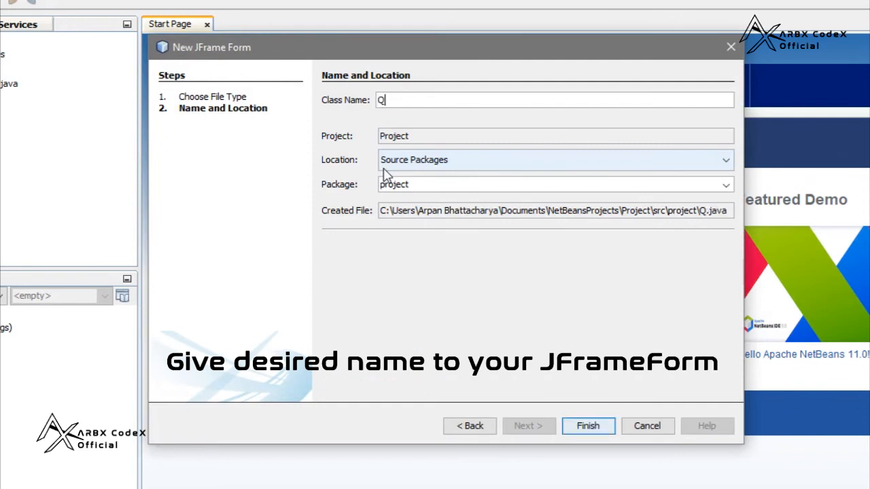
pyautogui.write('uestion1')
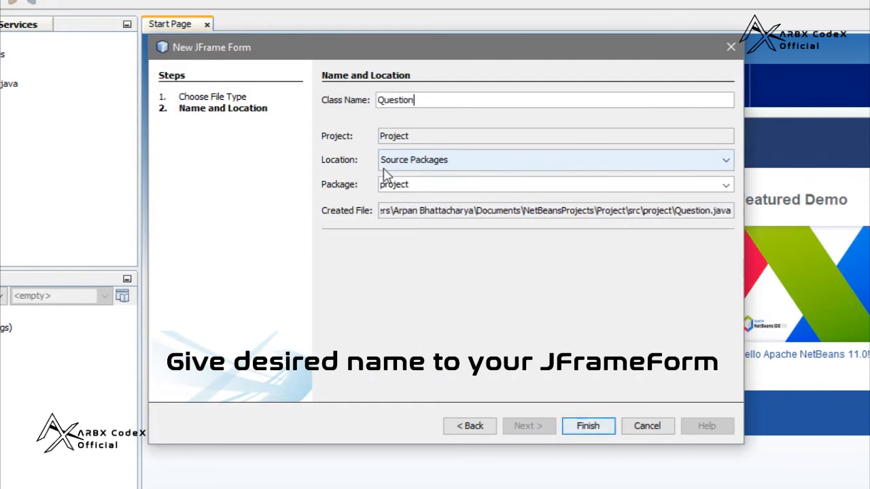
pyautogui.press('BackSpace')
pyautogui.press('BackSpace')
pyautogui.press('BackSpace')
pyautogui.press('BackSpace')
pyautogui.press('BackSpace')
pyautogui.press('BackSpace')
pyautogui.press('BackSpace')
pyautogui.press('BackSpace')
pyautogui.press('BackSpace')
# Give the new JFrame Form the class name Program1 and create it in the project package
pyautogui.write('Program1')
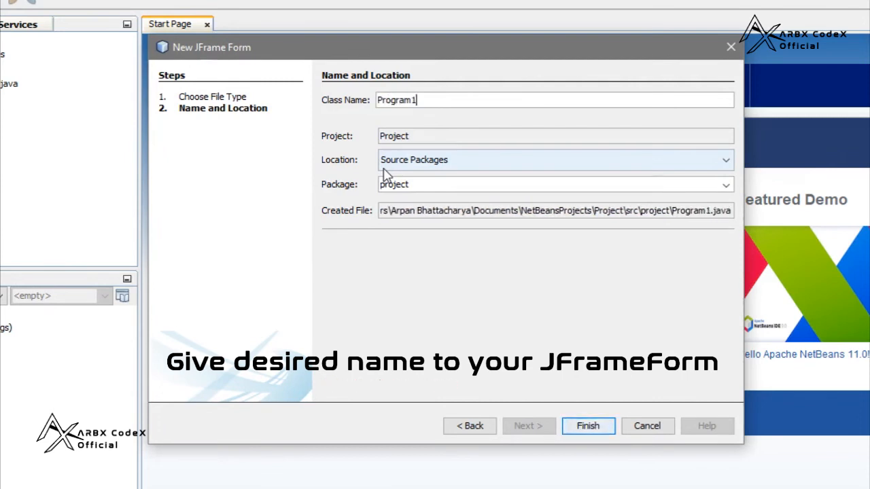
pyautogui.click(586, 426)
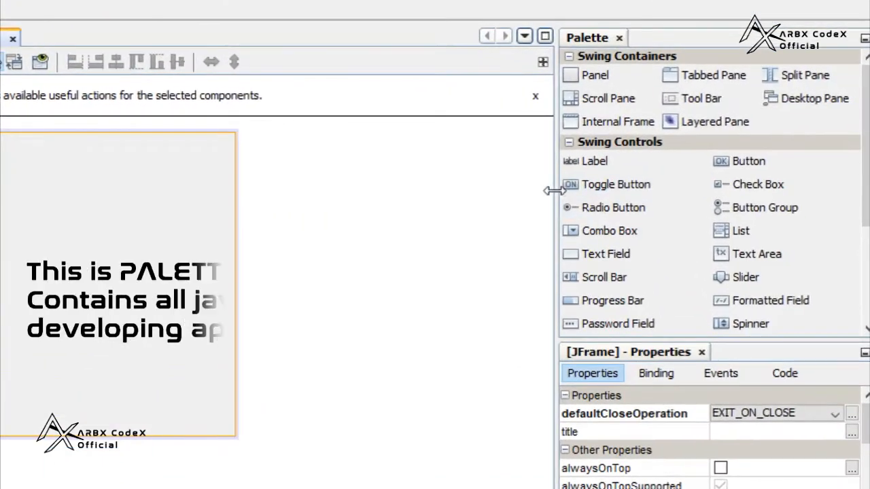
# Resize the Palette and Properties area and the Projects and Navigator area to examine their contents
pyautogui.moveTo(672, 157); pyautogui.dragTo(614, 158)
pyautogui.moveTo(466, 191); pyautogui.dragTo(327, 190)
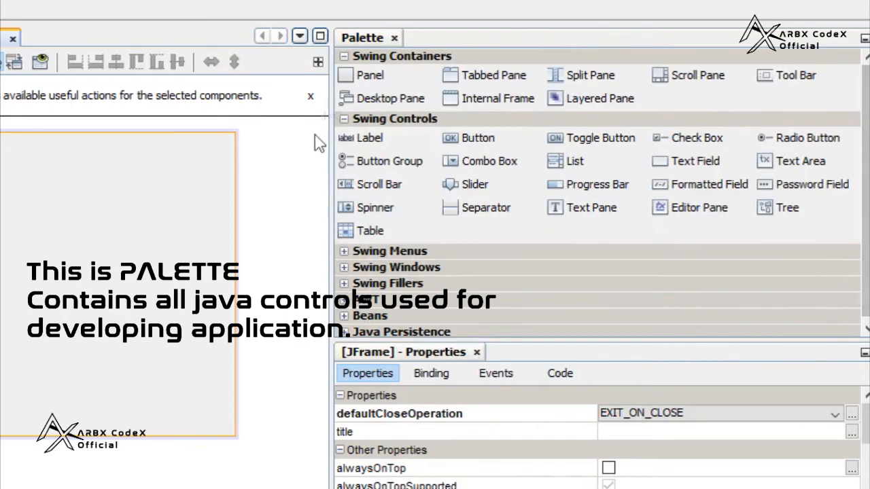
pyautogui.moveTo(332, 207); pyautogui.dragTo(513, 185)
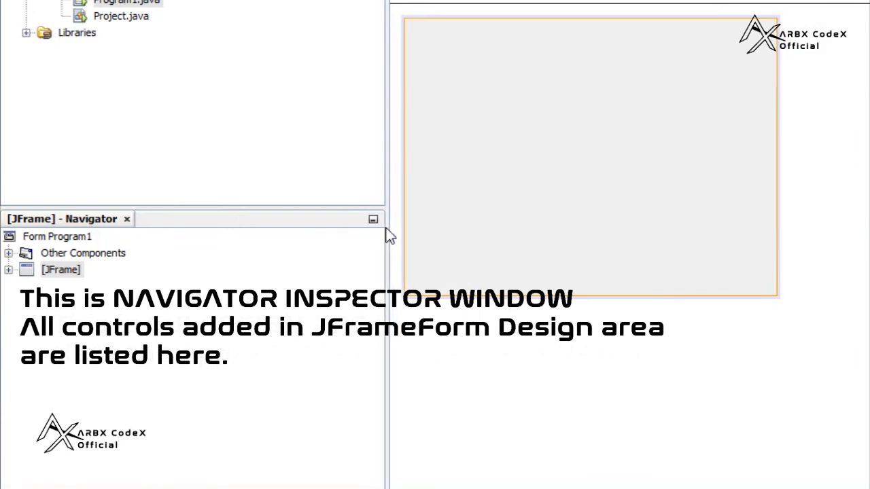
pyautogui.moveTo(346, 207); pyautogui.dragTo(309, 99)
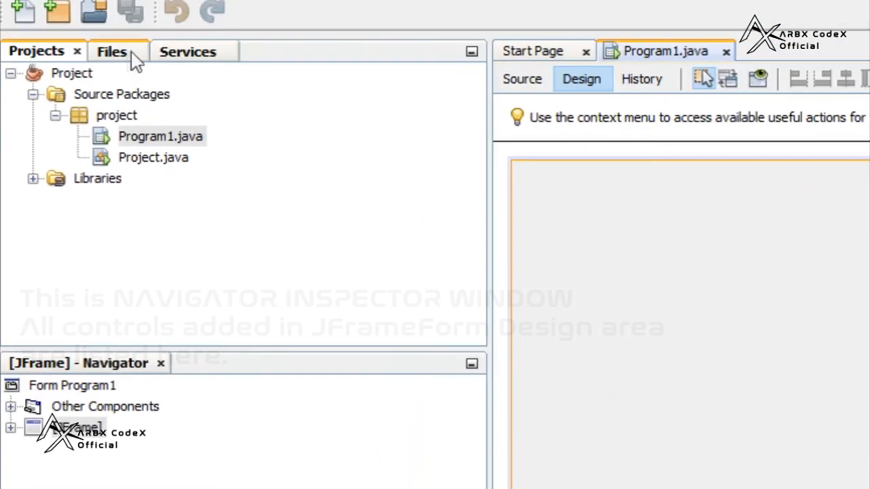
# Look at the Files and Services views and return to the Projects view
pyautogui.click(132, 56)
pyautogui.click(185, 52)
pyautogui.click(37, 51)
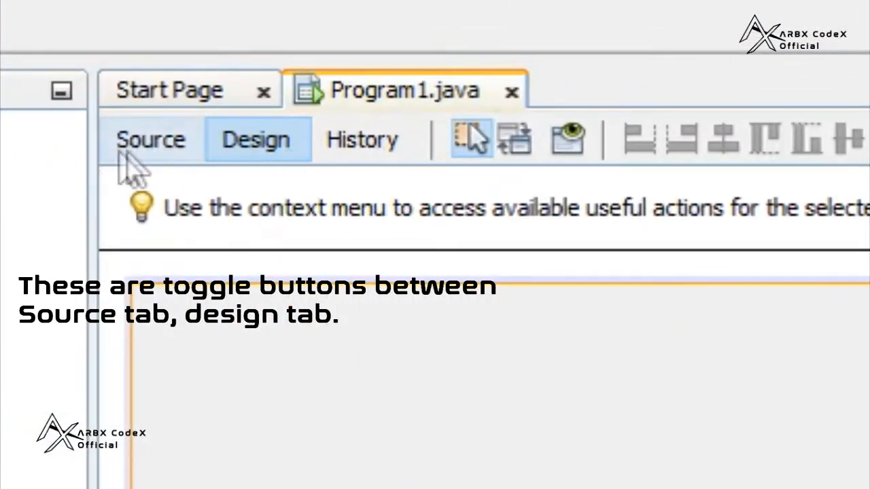
# Switch Program1.java from its Design view to its Source view, widen the editor area and examine the form's code
pyautogui.click(362, 139)
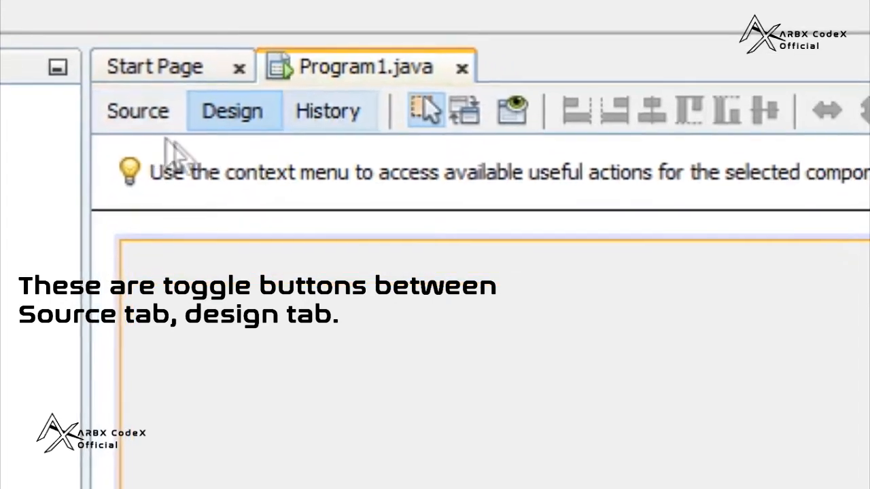
pyautogui.click(256, 139)
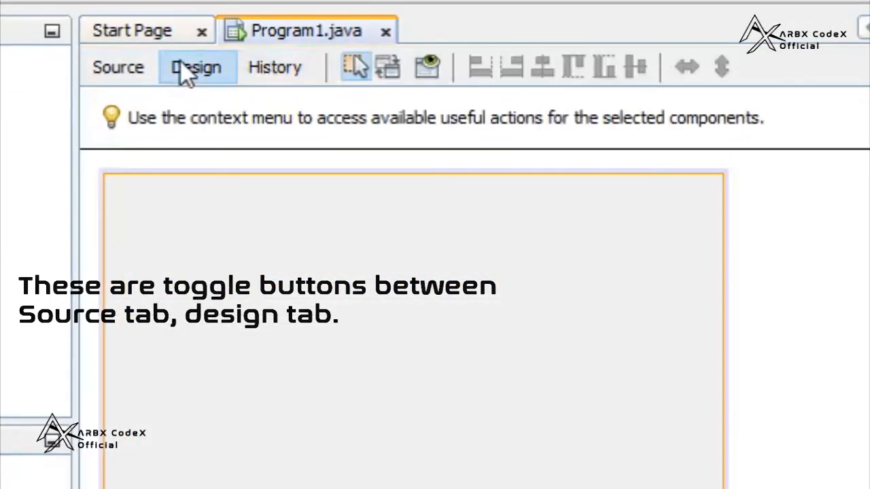
pyautogui.click(118, 67)
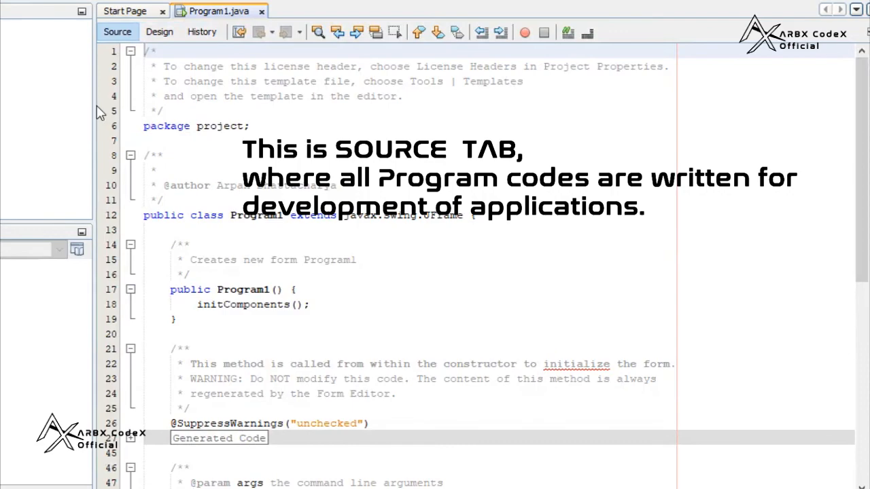
pyautogui.moveTo(94, 105); pyautogui.dragTo(8, 105)
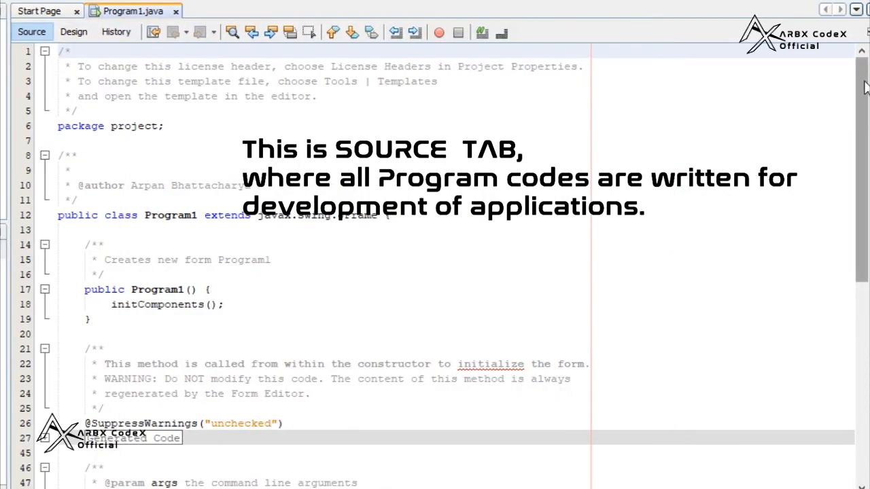
pyautogui.scroll(-15, 836, 180)
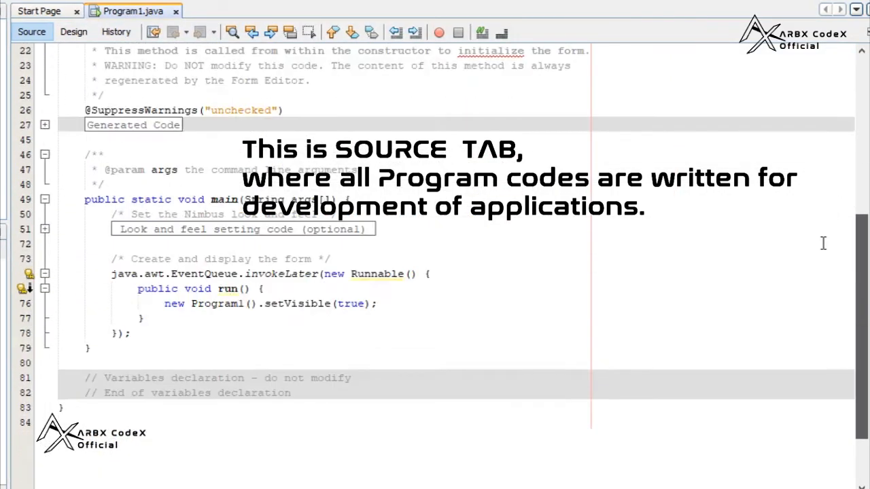
pyautogui.scroll(7, 829, 272)
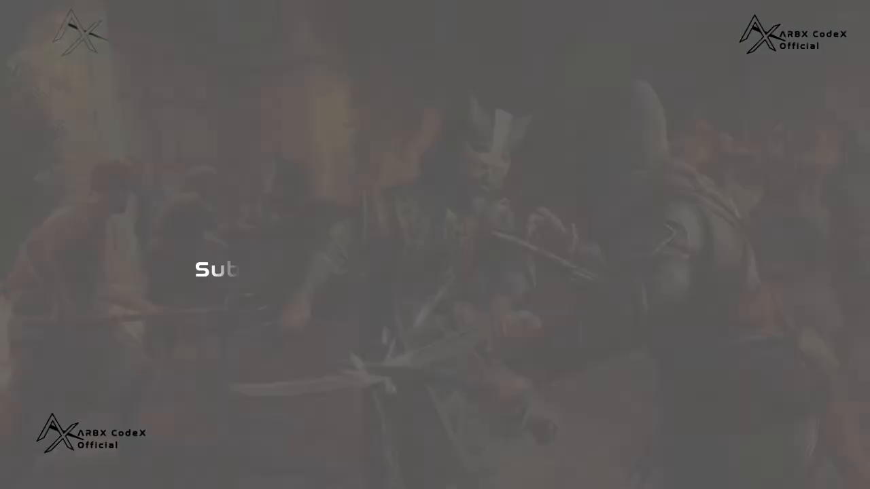